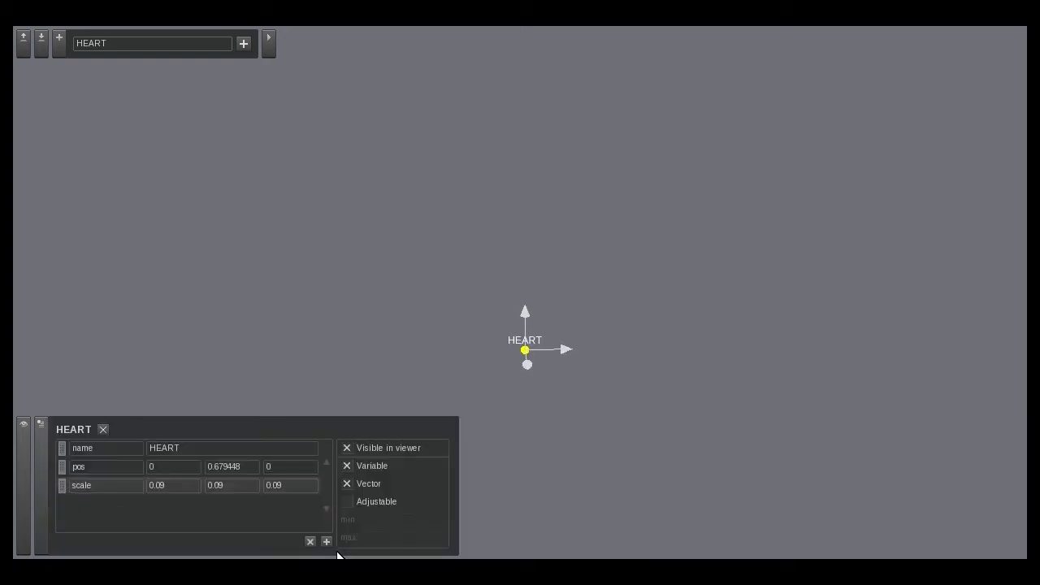
Add a mesh property to HEART with the value heart_2012.mesh.
{"action": "left_click", "coordinate": [326, 541]}
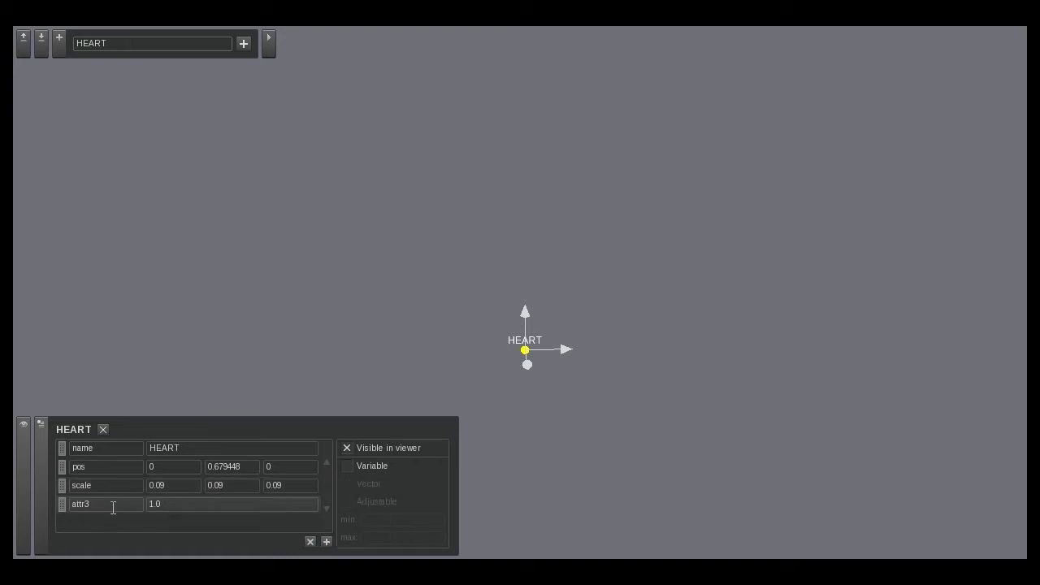
{"action": "left_click", "coordinate": [113, 507]}
{"action": "key", "text": "BackSpace"}
{"action": "key", "text": "BackSpace"}
{"action": "key", "text": "BackSpace"}
{"action": "key", "text": "BackSpace"}
{"action": "key", "text": "BackSpace"}
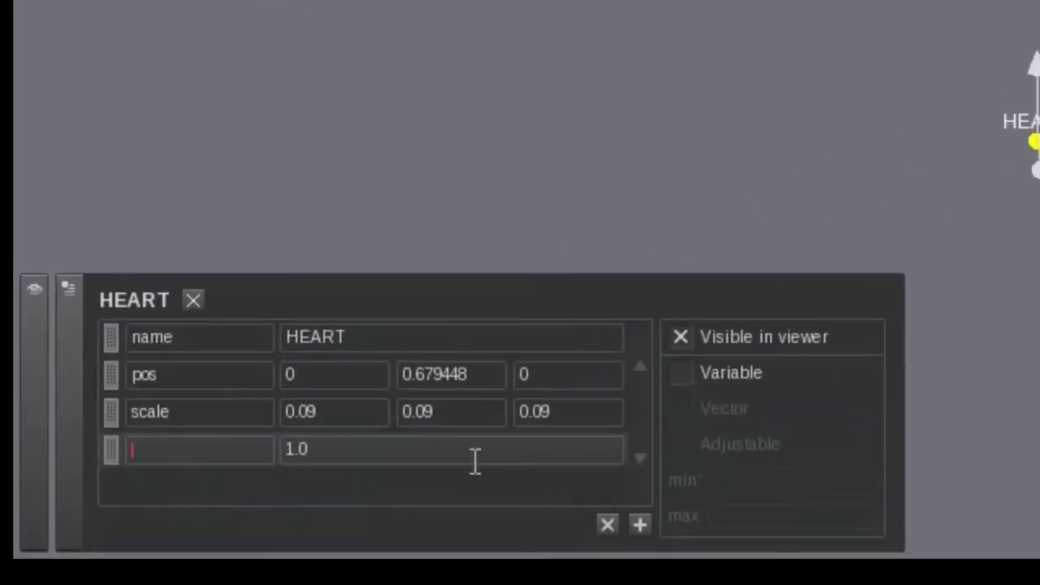
{"action": "type", "text": "mesh"}
{"action": "key", "text": "Tab"}
{"action": "key", "text": "BackSpace"}
{"action": "key", "text": "BackSpace"}
{"action": "key", "text": "BackSpace"}
{"action": "type", "text": "heart_"}
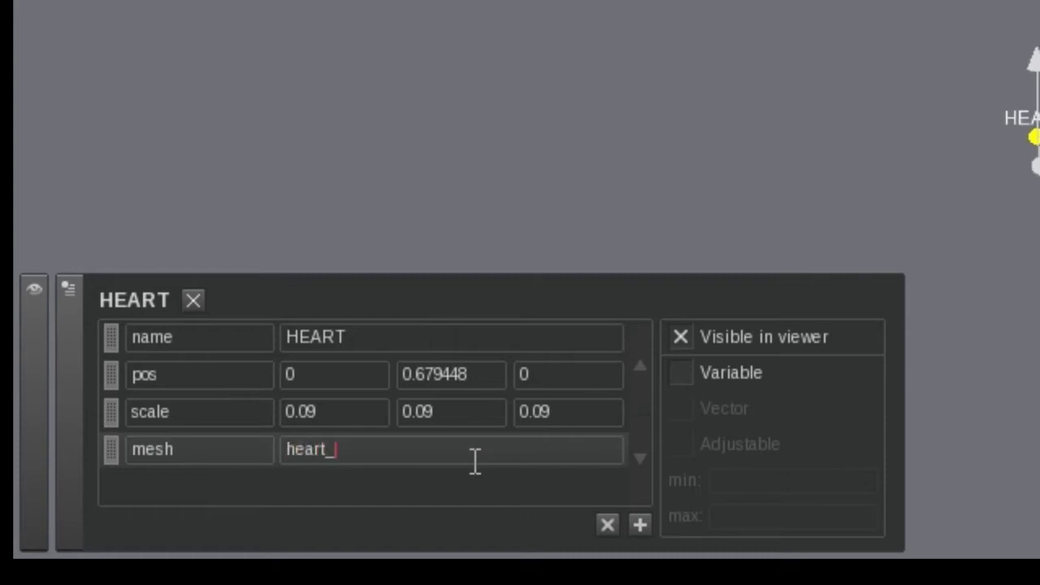
{"action": "type", "text": "21"}
{"action": "key", "text": "BackSpace"}
{"action": "type", "text": "012.mesh"}
{"action": "key", "text": "Return"}
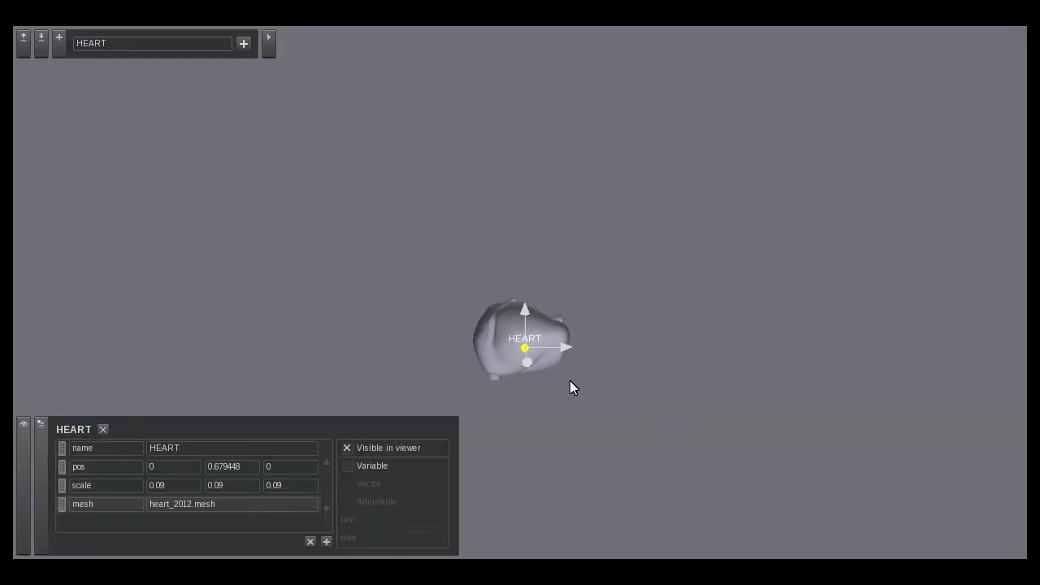
Orbit around the loaded heart model and add another property to HEART.
{"action": "mouse_move", "coordinate": [570, 380]}
{"action": "left_mouse_down"}
{"action": "mouse_move", "coordinate": [628, 330]}
{"action": "mouse_move", "coordinate": [643, 290]}
{"action": "mouse_move", "coordinate": [778, 301]}
{"action": "mouse_move", "coordinate": [622, 330]}
{"action": "mouse_move", "coordinate": [587, 389]}
{"action": "left_mouse_up"}
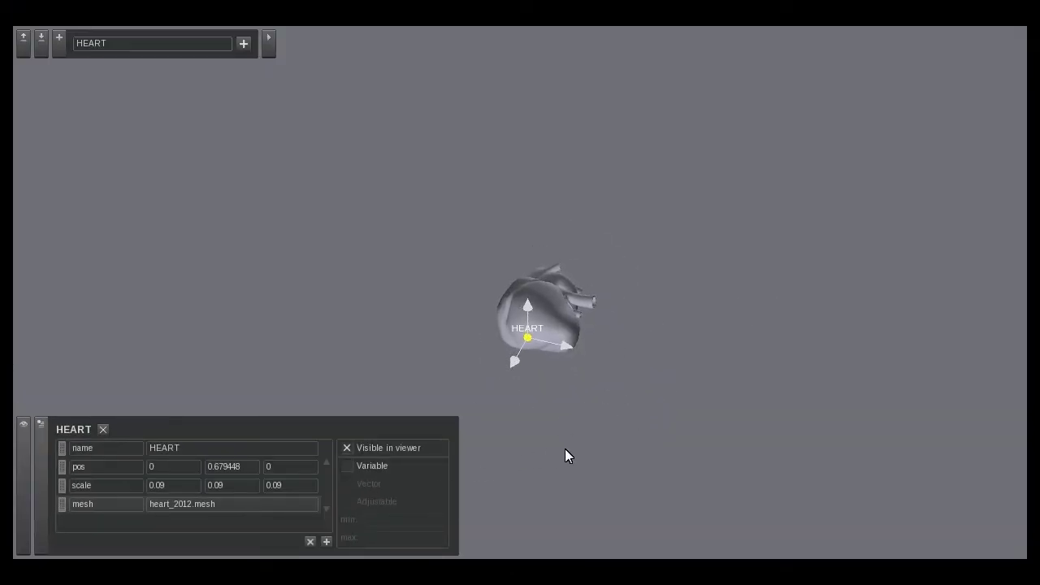
{"action": "left_click_drag", "start_coordinate": [564, 448], "coordinate": [555, 440]}
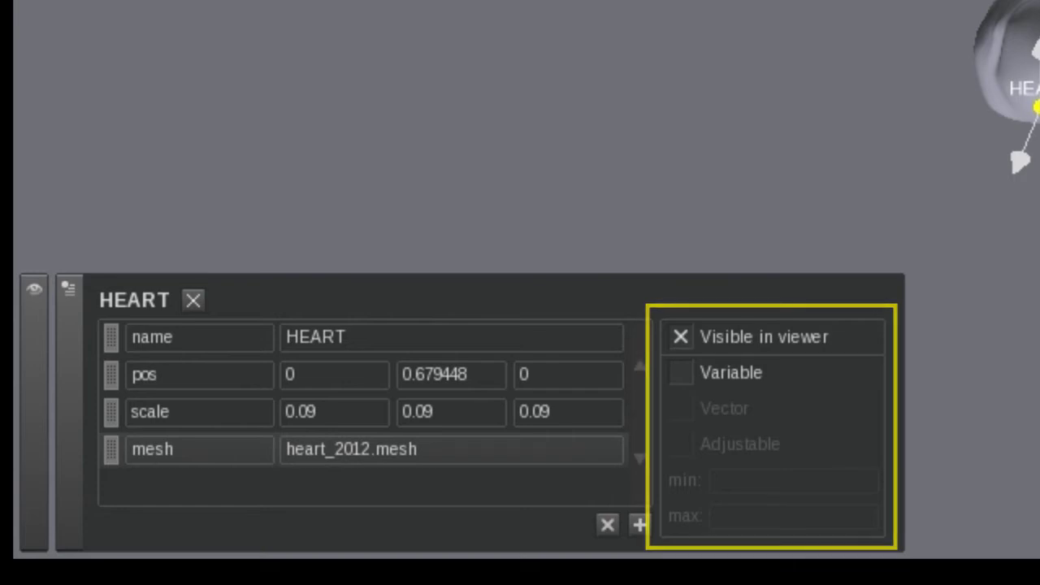
{"action": "left_click", "coordinate": [640, 524]}
Add a rotation property that is Variable, Vector and Adjustable, with X set to 90.
{"action": "left_click", "coordinate": [234, 497]}
{"action": "key", "text": "BackSpace"}
{"action": "key", "text": "BackSpace"}
{"action": "key", "text": "BackSpace"}
{"action": "key", "text": "BackSpace"}
{"action": "key", "text": "BackSpace"}
{"action": "type", "text": "r"}
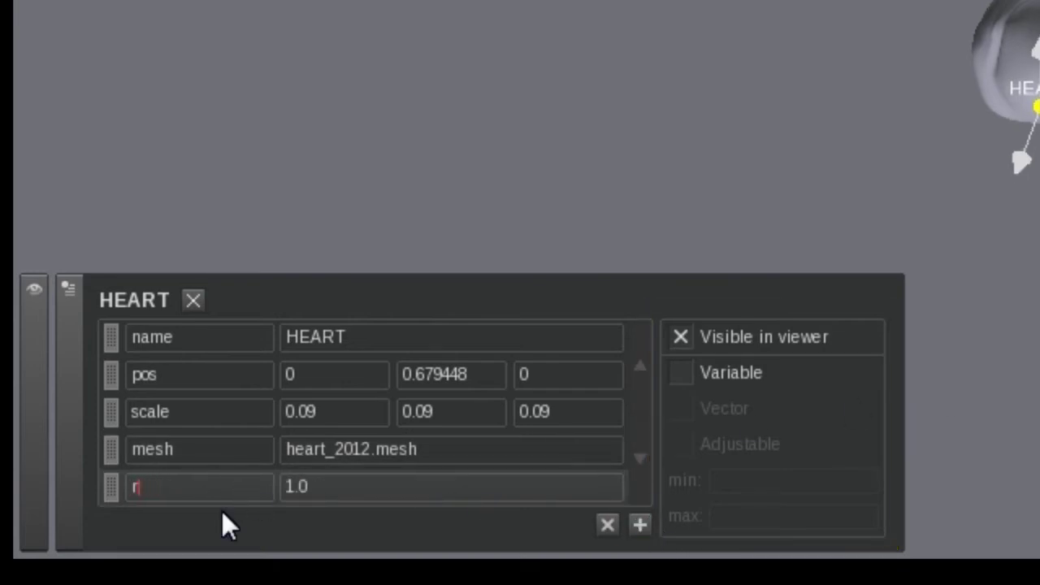
{"action": "type", "text": "otation"}
{"action": "left_click", "coordinate": [682, 374]}
{"action": "left_click", "coordinate": [680, 409]}
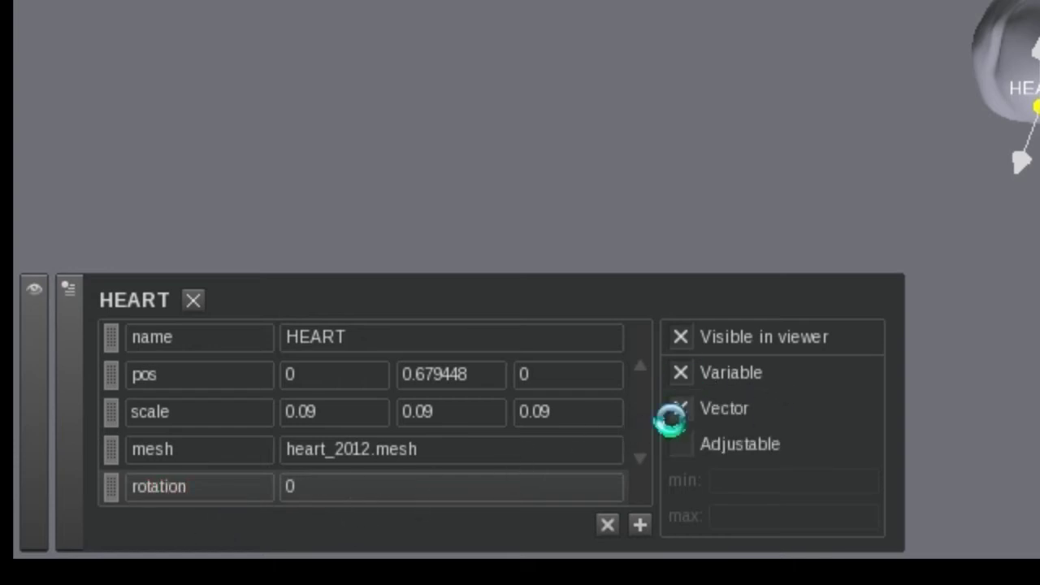
{"action": "left_click", "coordinate": [344, 485]}
{"action": "type", "text": "90"}
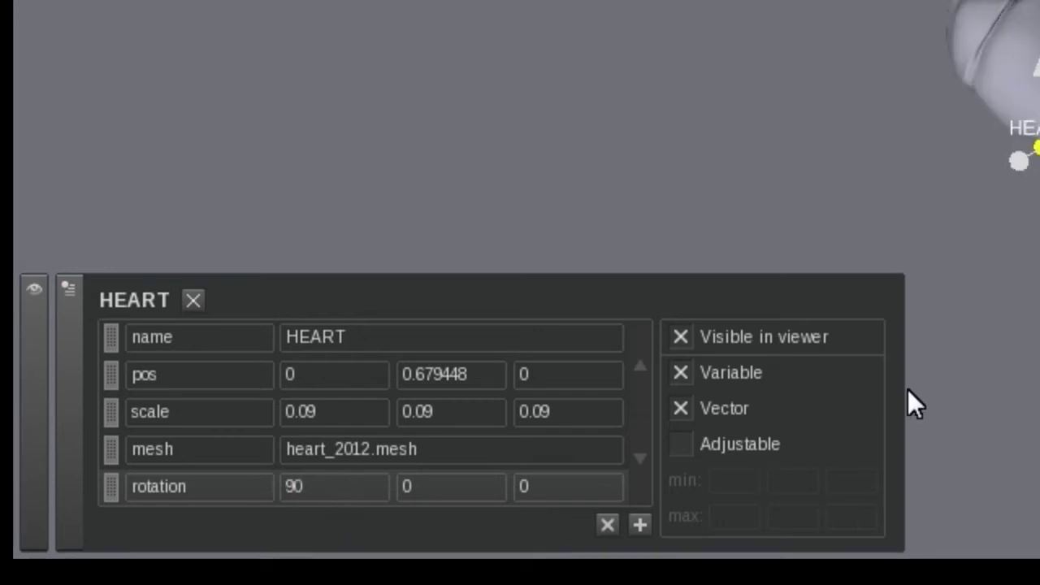
{"action": "left_click", "coordinate": [693, 459]}
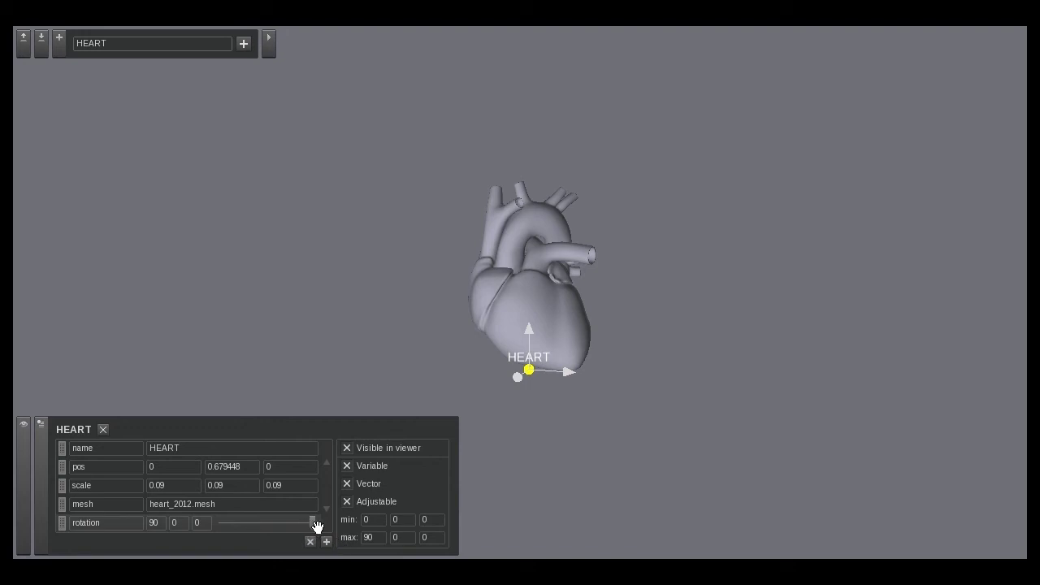
{"action": "mouse_move", "coordinate": [317, 527]}
{"action": "left_mouse_down"}
{"action": "mouse_move", "coordinate": [255, 520]}
{"action": "mouse_move", "coordinate": [339, 522]}
{"action": "mouse_move", "coordinate": [231, 524]}
{"action": "mouse_move", "coordinate": [311, 522]}
{"action": "left_mouse_up"}
Add a material property to HEART with the value heart_new_mat.
{"action": "left_click", "coordinate": [325, 541]}
{"action": "type", "text": "a"}
{"action": "key", "text": "BackSpace"}
{"action": "type", "text": "m"}
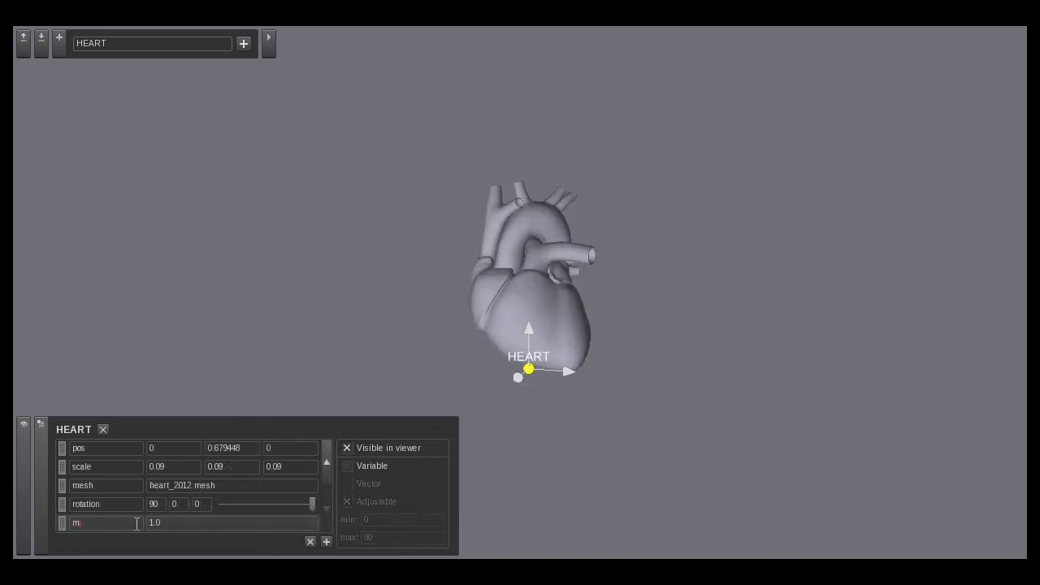
{"action": "type", "text": "aterial"}
{"action": "key", "text": "Return"}
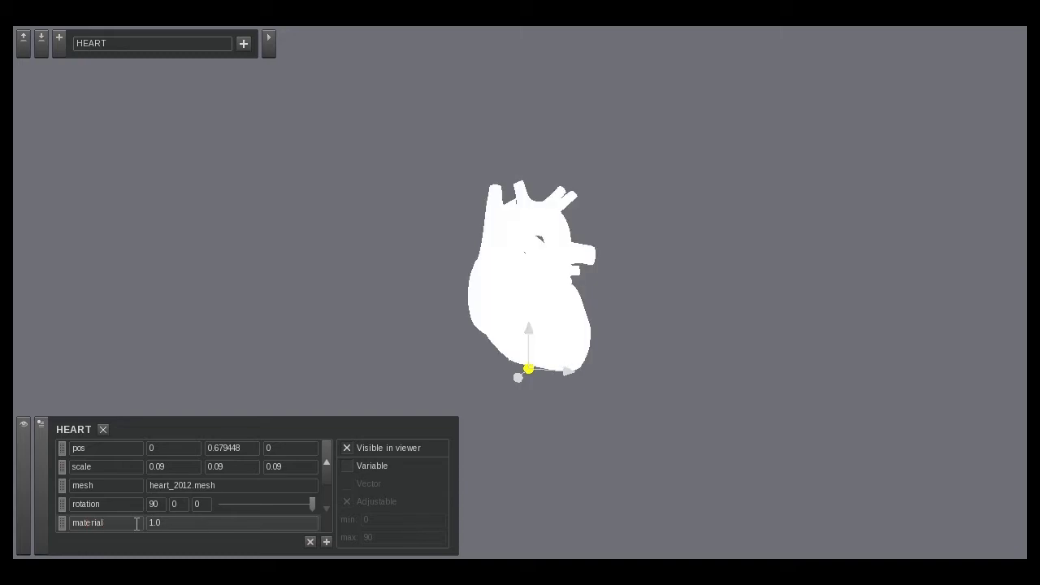
{"action": "left_click", "coordinate": [247, 520]}
{"action": "key", "text": "BackSpace"}
{"action": "key", "text": "BackSpace"}
{"action": "key", "text": "BackSpace"}
{"action": "type", "text": "heart_new_mat"}
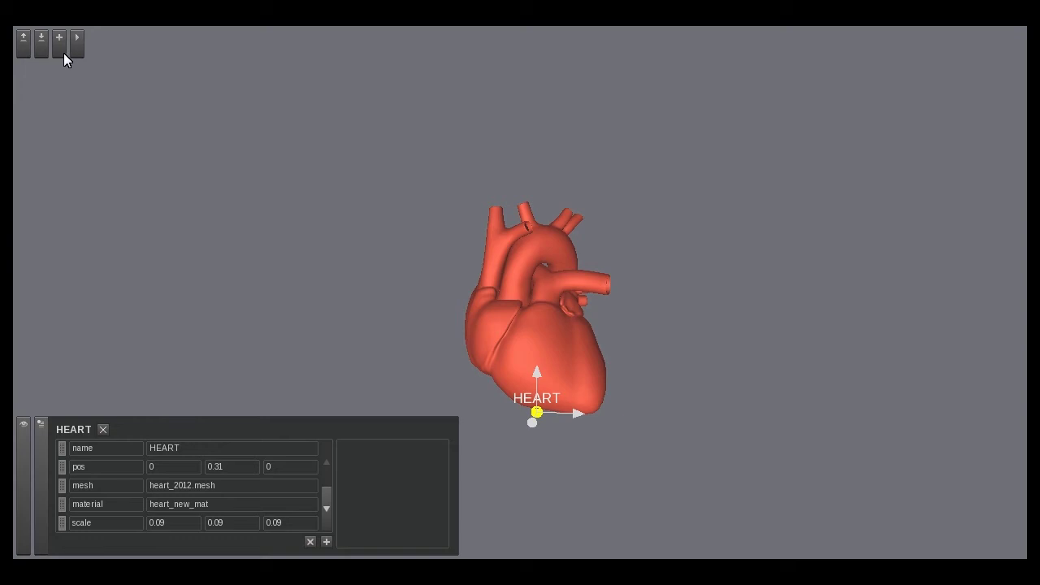
Create a RIGHT ATRIUM concept and move it up and left on the heart.
{"action": "left_click", "coordinate": [60, 45]}
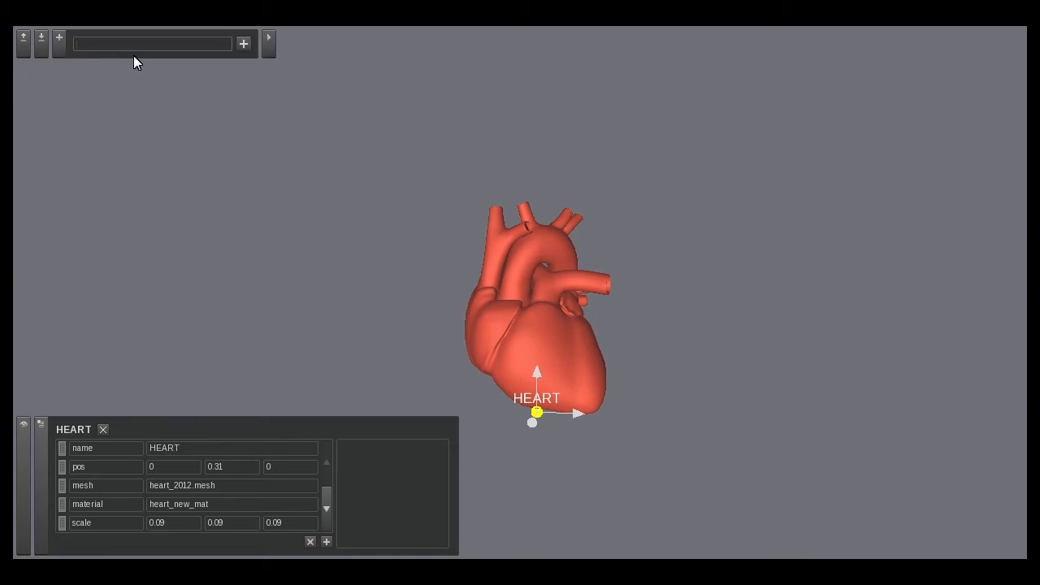
{"action": "type", "text": "RIGHT ATRIUM"}
{"action": "left_click", "coordinate": [246, 46]}
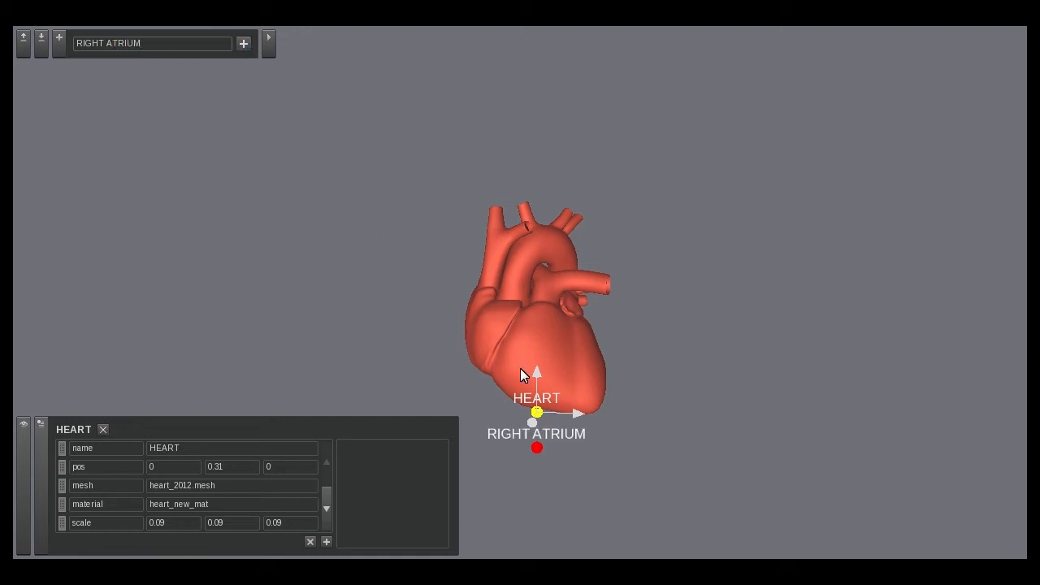
{"action": "left_click", "coordinate": [537, 447]}
{"action": "left_click_drag", "start_coordinate": [540, 426], "coordinate": [528, 206]}
{"action": "left_click_drag", "start_coordinate": [595, 345], "coordinate": [520, 334]}
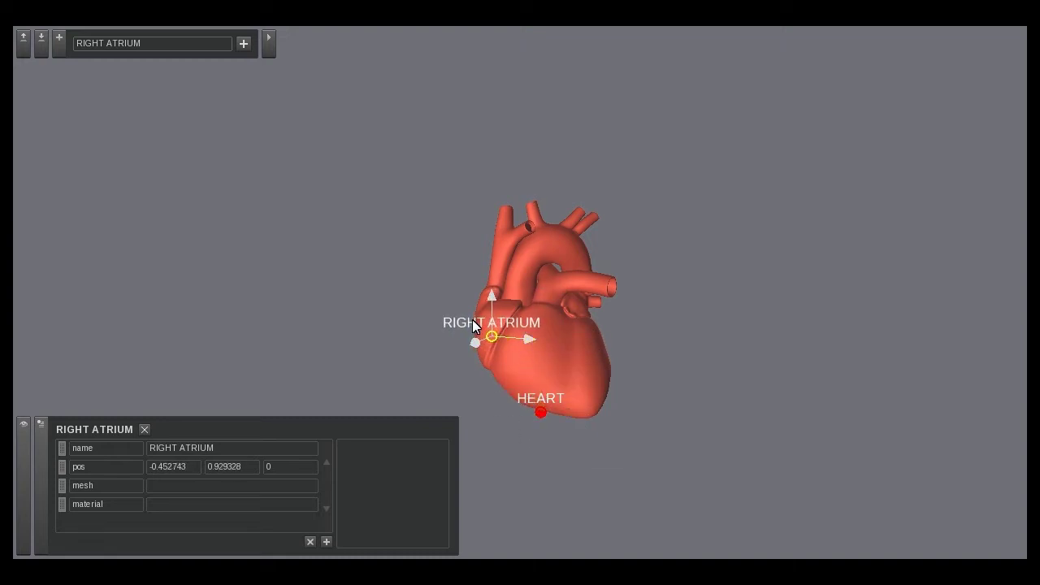
{"action": "left_click_drag", "start_coordinate": [497, 302], "coordinate": [493, 276]}
Draw a link from HEART to RIGHT ATRIUM.
{"action": "left_click_drag", "start_coordinate": [530, 336], "coordinate": [500, 361]}
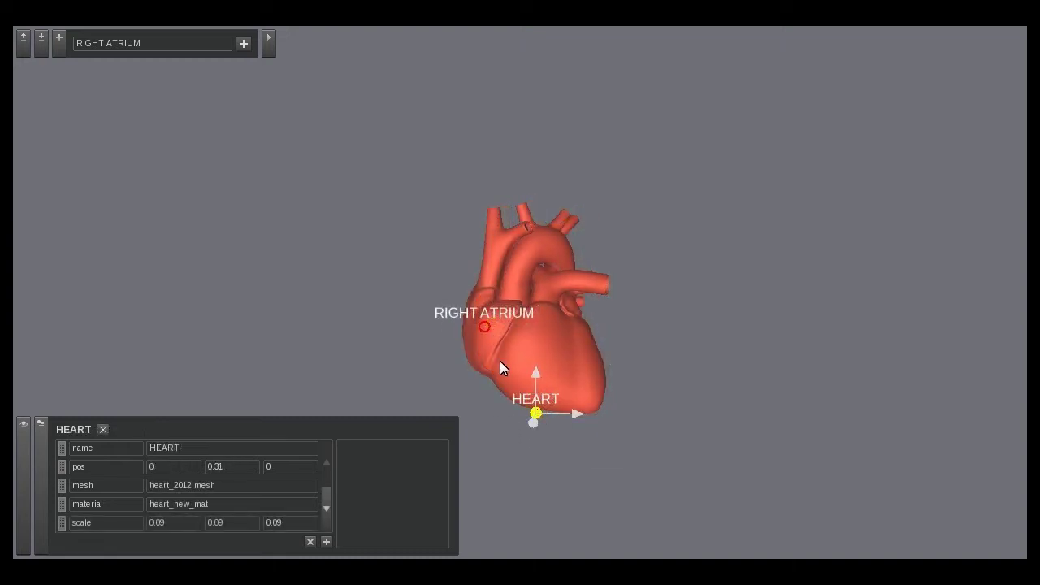
{"action": "left_click", "coordinate": [497, 395]}
{"action": "left_click", "coordinate": [536, 413]}
{"action": "mouse_move", "coordinate": [534, 406]}
{"action": "left_mouse_down"}
{"action": "mouse_move", "coordinate": [532, 379]}
{"action": "mouse_move", "coordinate": [482, 324]}
{"action": "left_mouse_up"}
{"action": "left_click", "coordinate": [505, 365]}
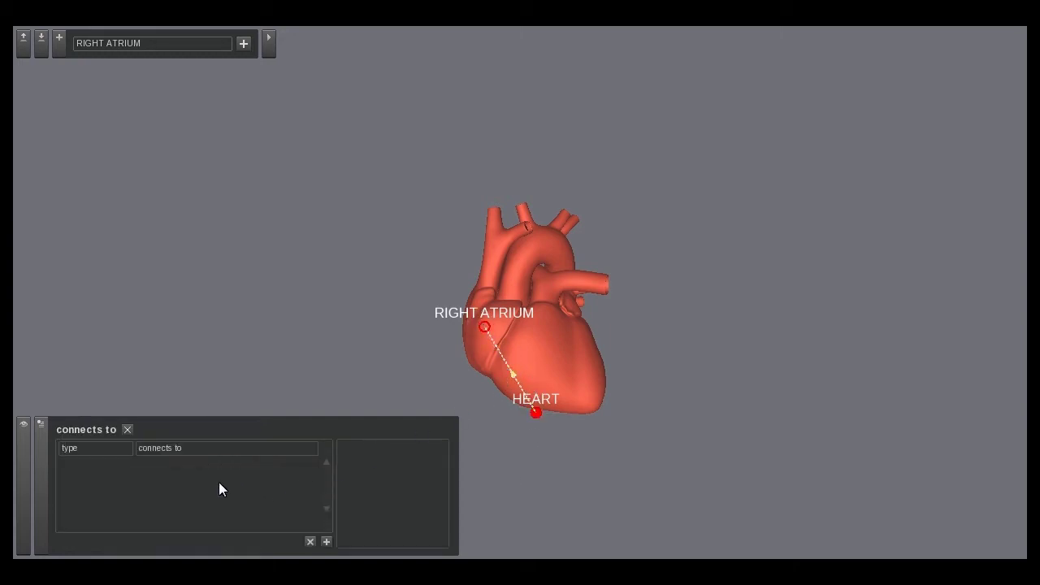
Change the HEART–RIGHT ATRIUM link's relation type from 'connects to' to 'has a'.
{"action": "left_click", "coordinate": [200, 444]}
{"action": "key", "text": "BackSpace"}
{"action": "key", "text": "BackSpace"}
{"action": "key", "text": "BackSpace"}
{"action": "key", "text": "BackSpace"}
{"action": "key", "text": "BackSpace"}
{"action": "key", "text": "BackSpace"}
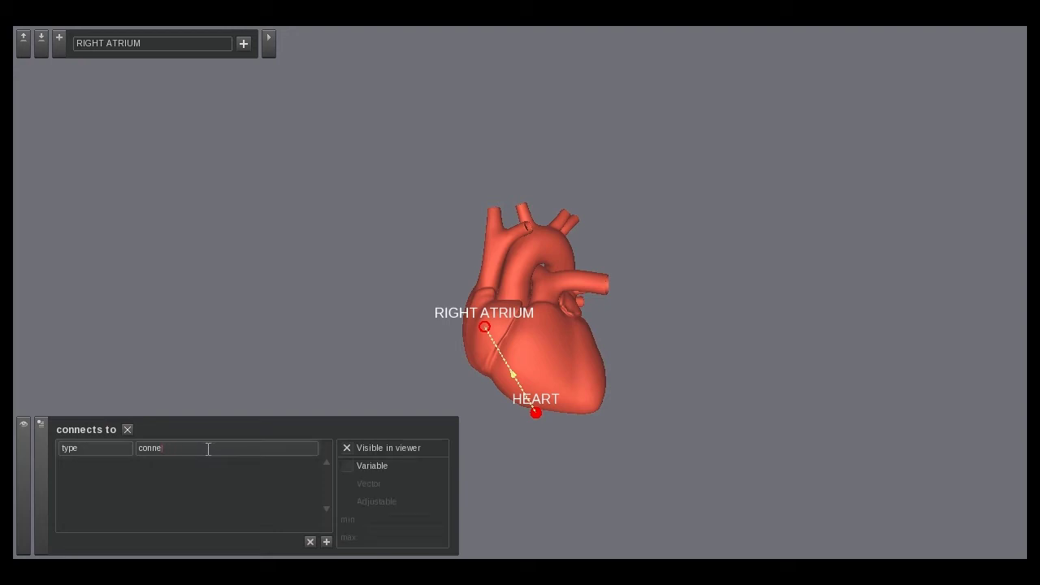
{"action": "key", "text": "BackSpace"}
{"action": "key", "text": "BackSpace"}
{"action": "key", "text": "BackSpace"}
{"action": "key", "text": "BackSpace"}
{"action": "key", "text": "BackSpace"}
{"action": "type", "text": "has a"}
{"action": "left_click", "coordinate": [225, 381]}
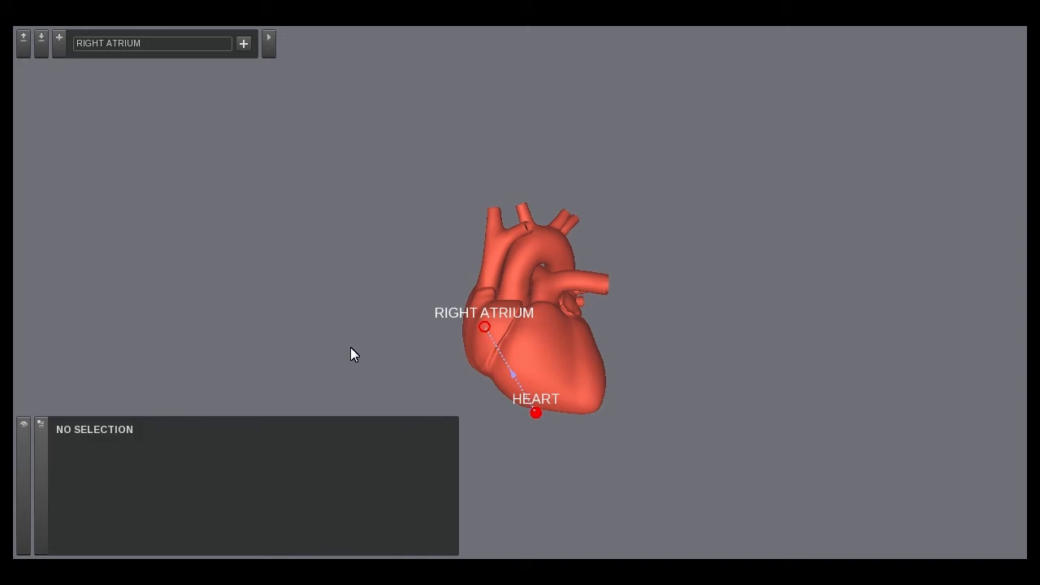
{"action": "left_click", "coordinate": [515, 378]}
{"action": "key", "text": "plus"}
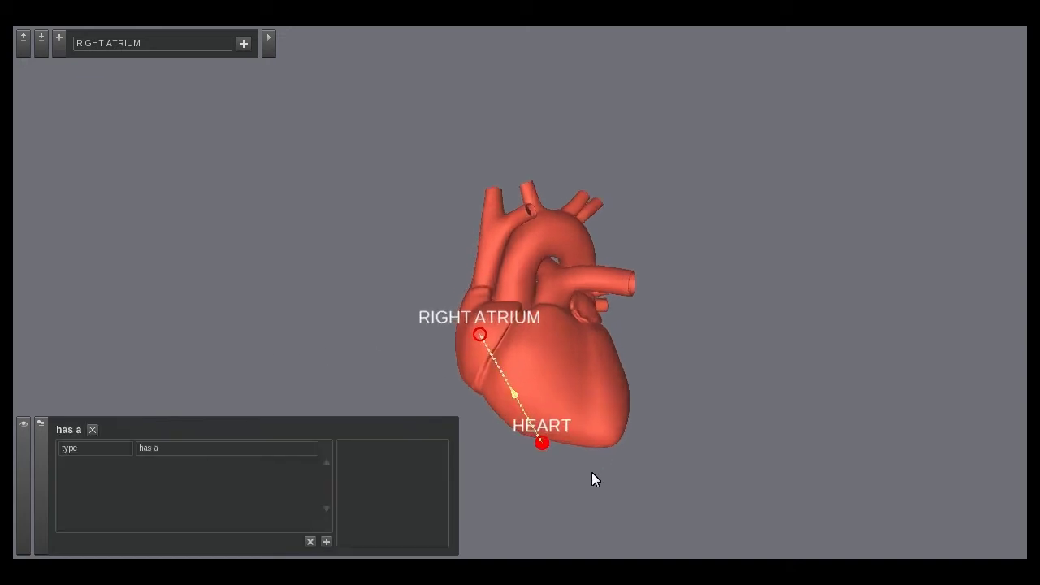
{"action": "left_click_drag", "start_coordinate": [649, 368], "coordinate": [657, 409]}
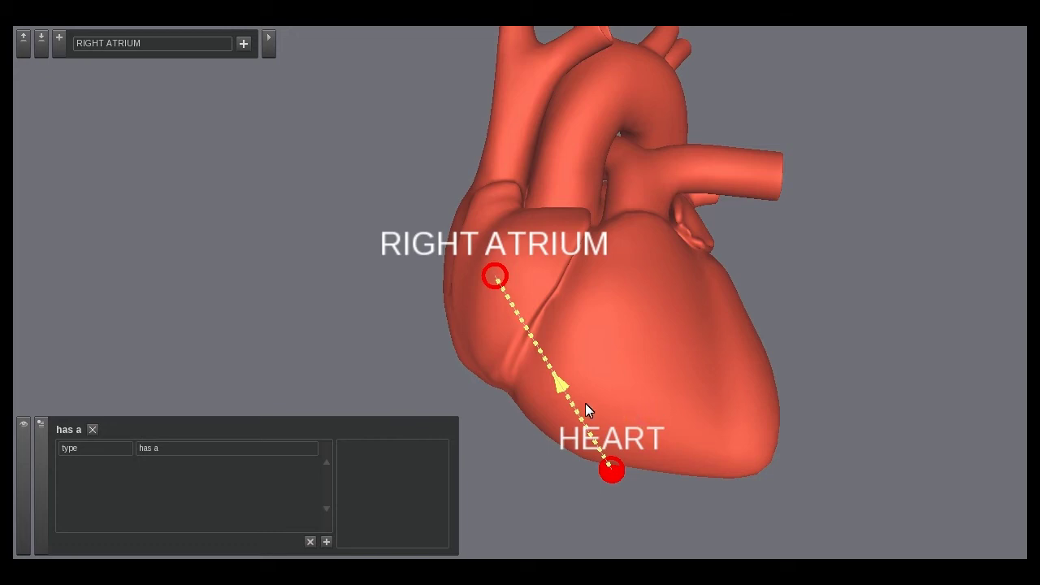
Add a control point to the 'has a' link and pull it down-left to curve it.
{"action": "key", "text": "Insert"}
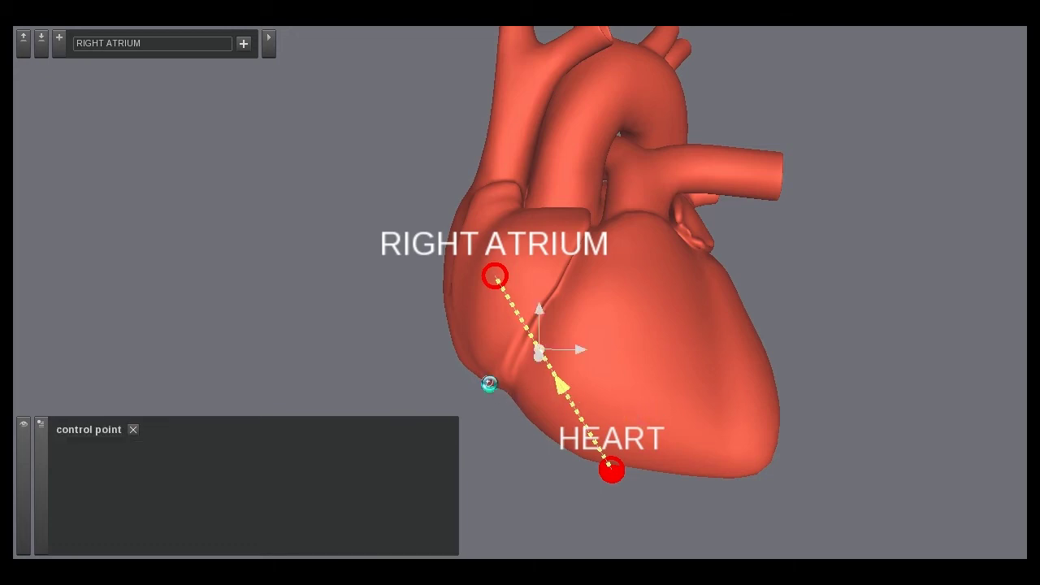
{"action": "left_click_drag", "start_coordinate": [532, 327], "coordinate": [460, 392]}
{"action": "left_click", "coordinate": [584, 436]}
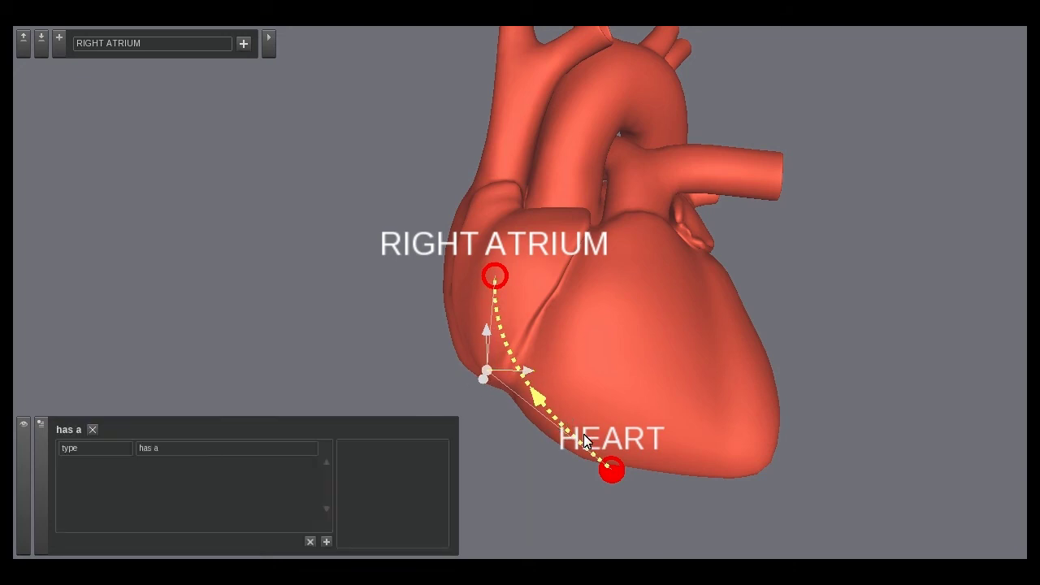
{"action": "left_click", "coordinate": [461, 386]}
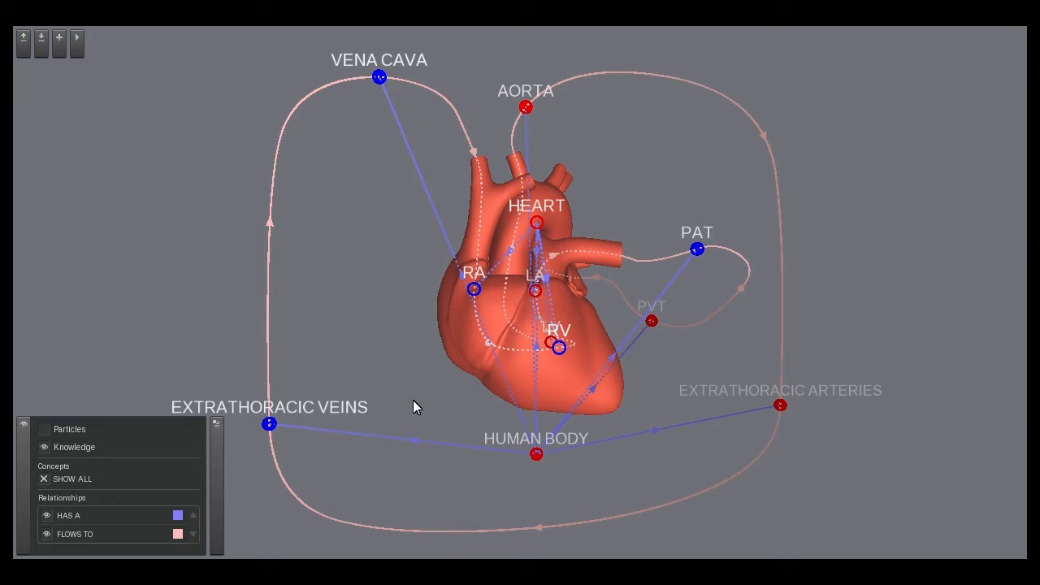
Zoom in and select the RA node to show its yellow influence sphere.
{"action": "scroll", "coordinate": [413, 400], "scroll_direction": "up", "scroll_amount": 3}
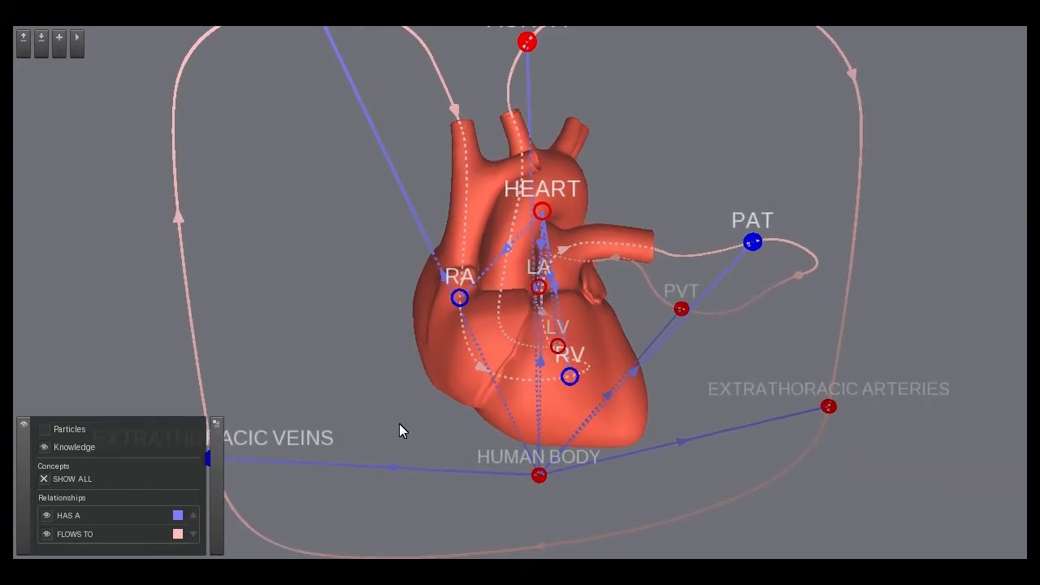
{"action": "left_click", "coordinate": [459, 302]}
{"action": "scroll", "coordinate": [478, 390], "scroll_direction": "up", "scroll_amount": 4}
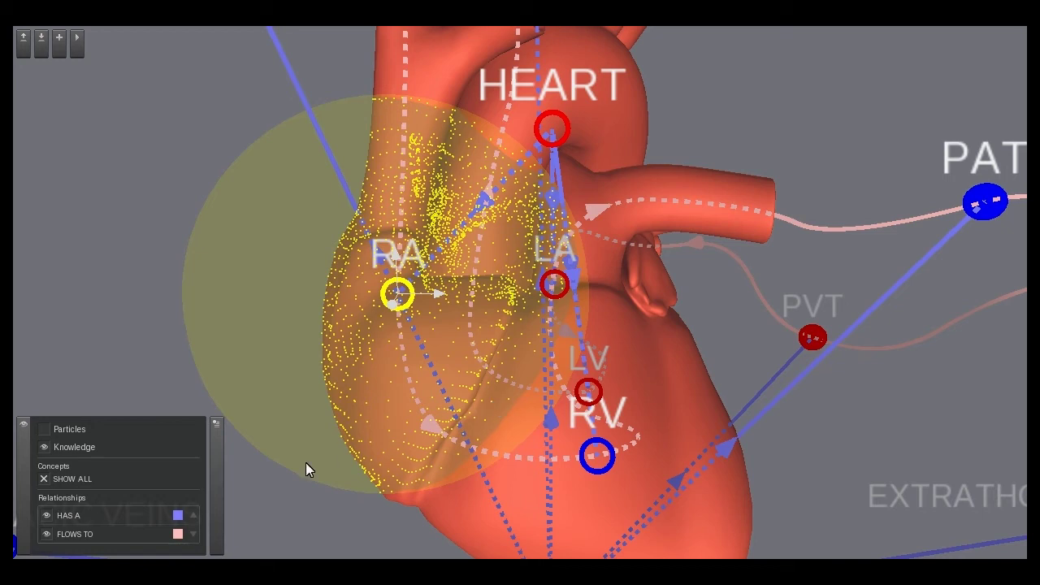
Set the right atrium's influence radius to 0.53333 and reveal the playback controls.
{"action": "left_click", "coordinate": [221, 472]}
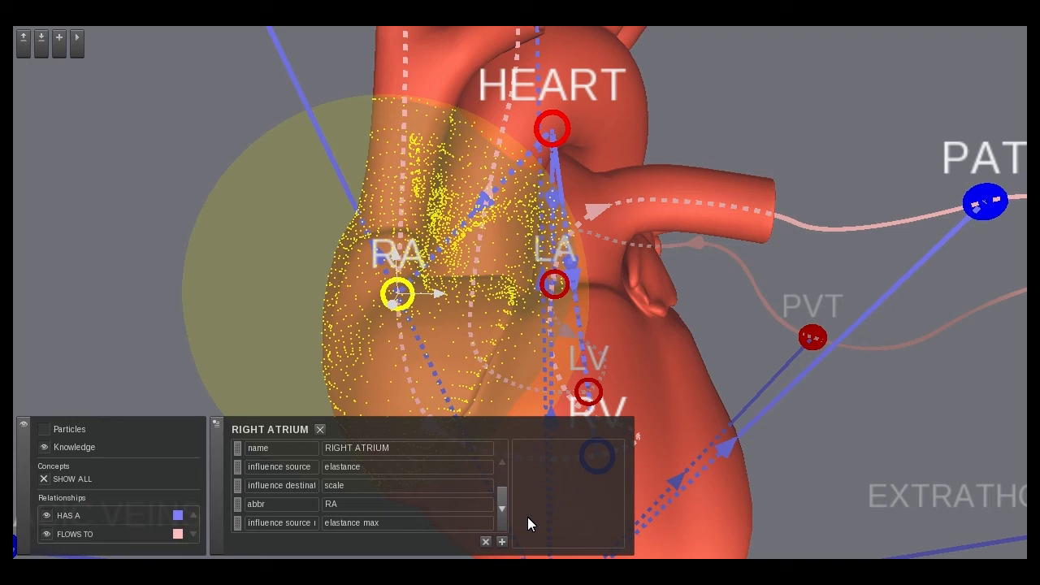
{"action": "scroll", "coordinate": [503, 520], "scroll_direction": "down", "scroll_amount": 4}
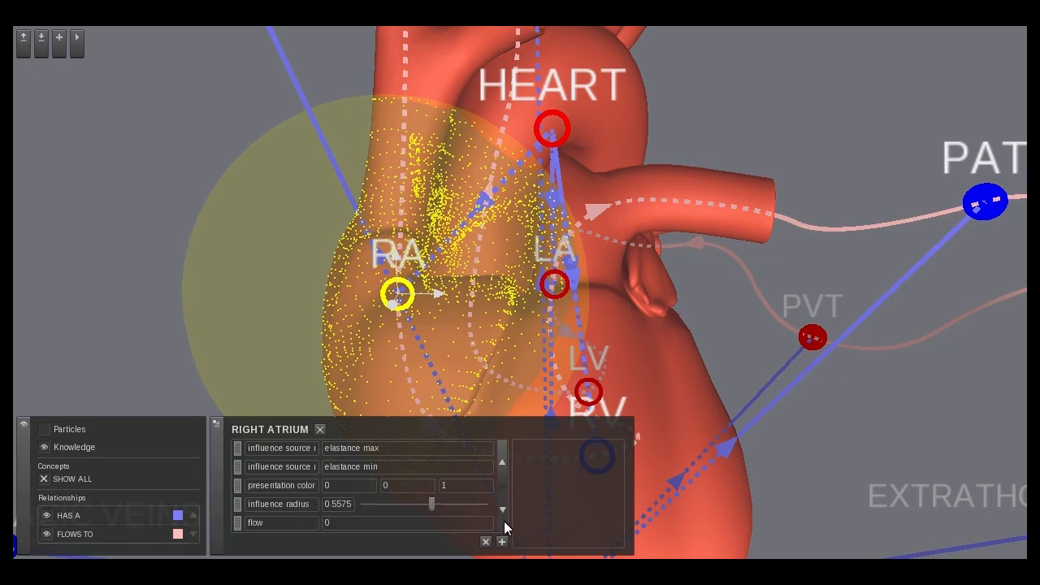
{"action": "scroll", "coordinate": [504, 520], "scroll_direction": "down", "scroll_amount": 1}
{"action": "mouse_move", "coordinate": [430, 485]}
{"action": "left_mouse_down"}
{"action": "mouse_move", "coordinate": [476, 485]}
{"action": "mouse_move", "coordinate": [429, 486]}
{"action": "left_mouse_up"}
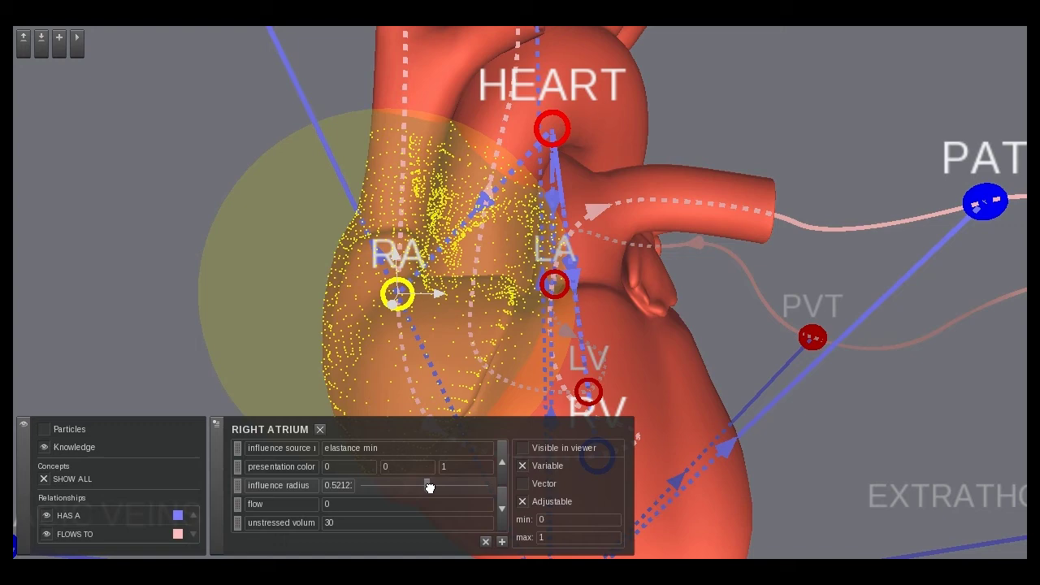
{"action": "left_click_drag", "start_coordinate": [429, 486], "coordinate": [431, 486]}
{"action": "scroll", "coordinate": [282, 370], "scroll_direction": "down", "scroll_amount": 5}
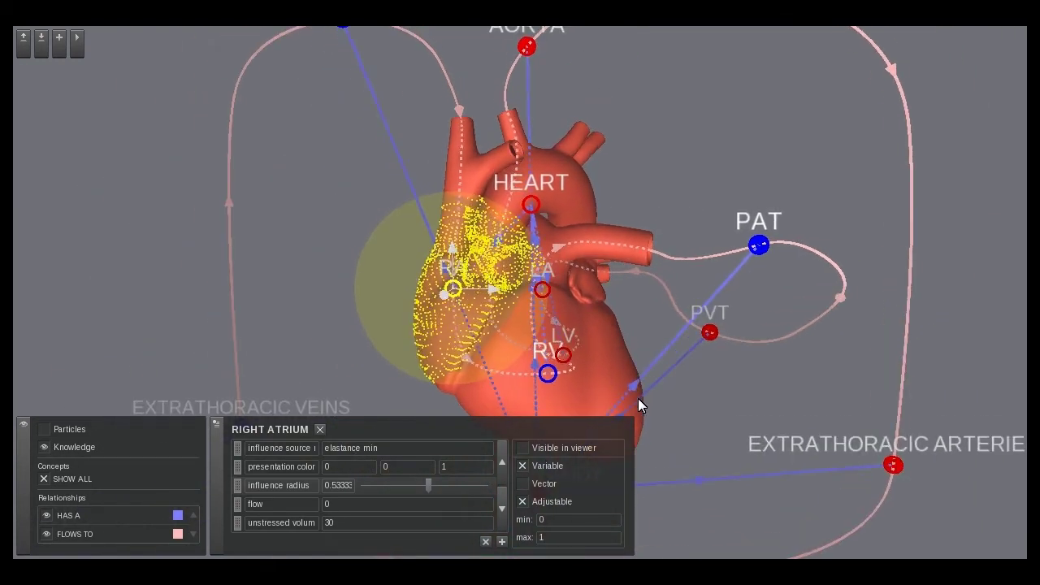
{"action": "left_click", "coordinate": [77, 49]}
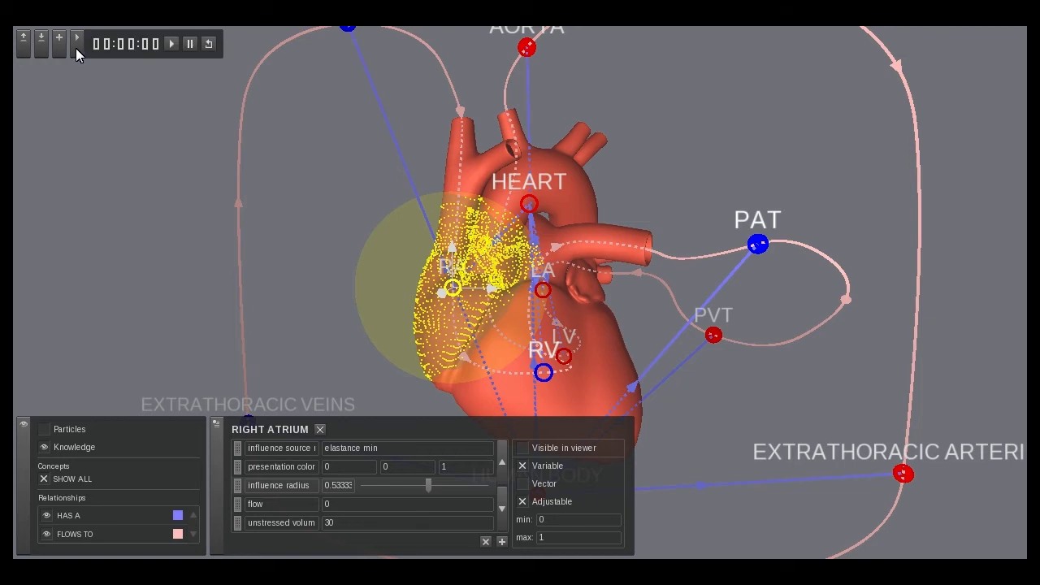
Start the heart simulation, deselect the right atrium and collapse its properties panel.
{"action": "left_click", "coordinate": [172, 45]}
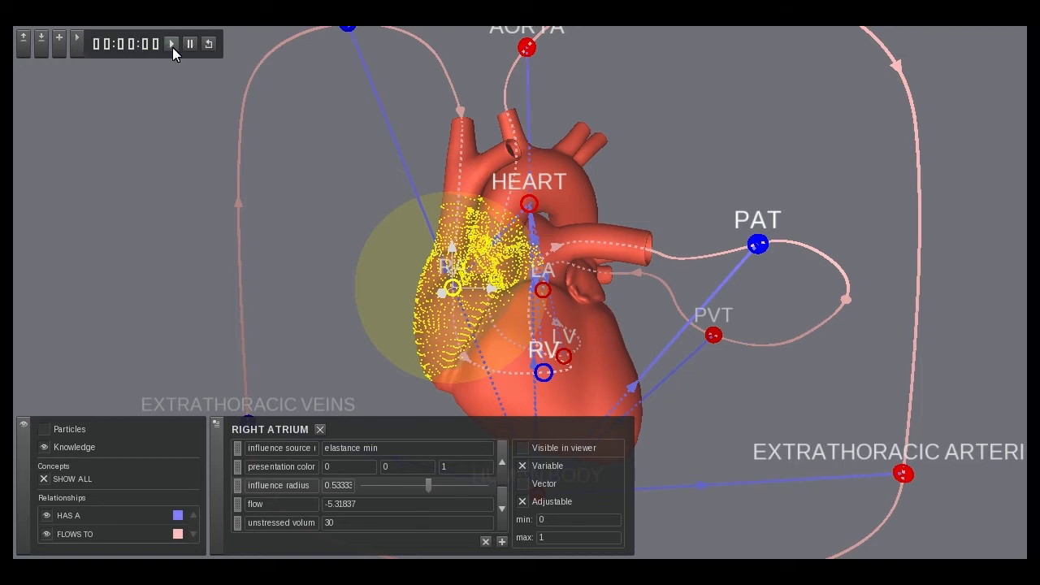
{"action": "left_click", "coordinate": [272, 255]}
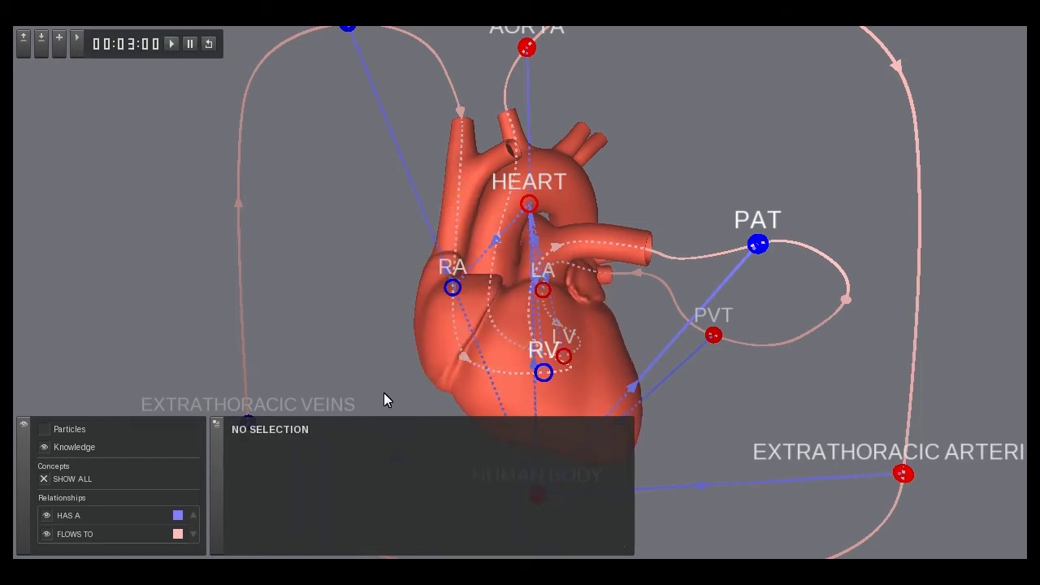
{"action": "left_click", "coordinate": [213, 528]}
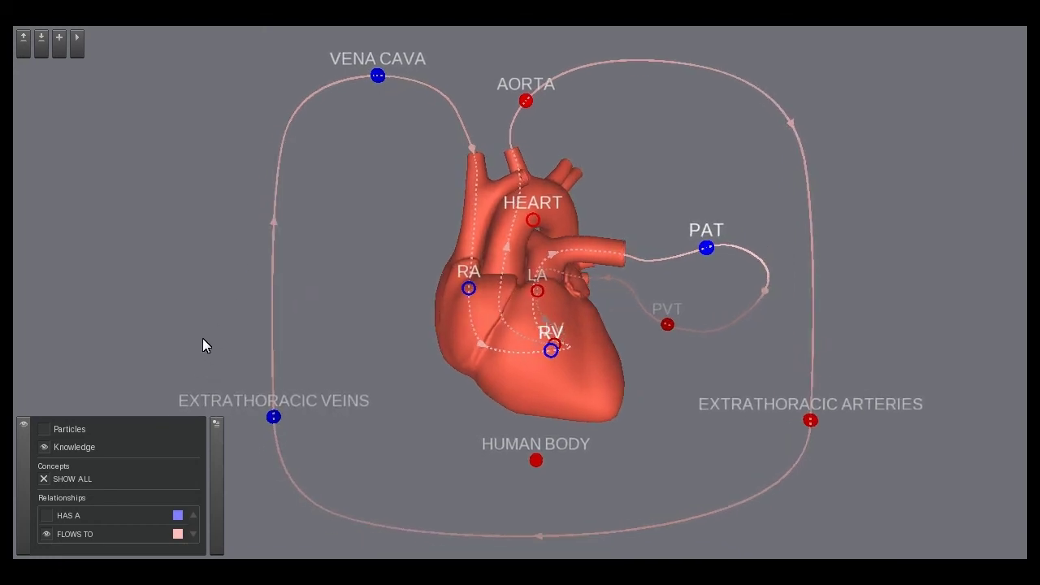
Turn on blood-flow particles in the layers panel and reveal the playback controls.
{"action": "left_click", "coordinate": [44, 429]}
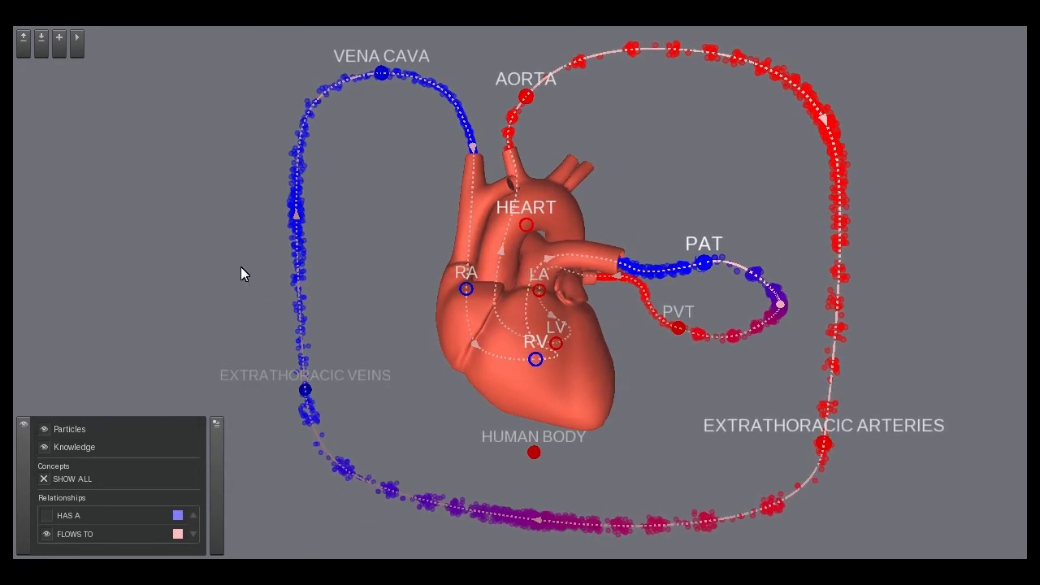
{"action": "left_click", "coordinate": [80, 51]}
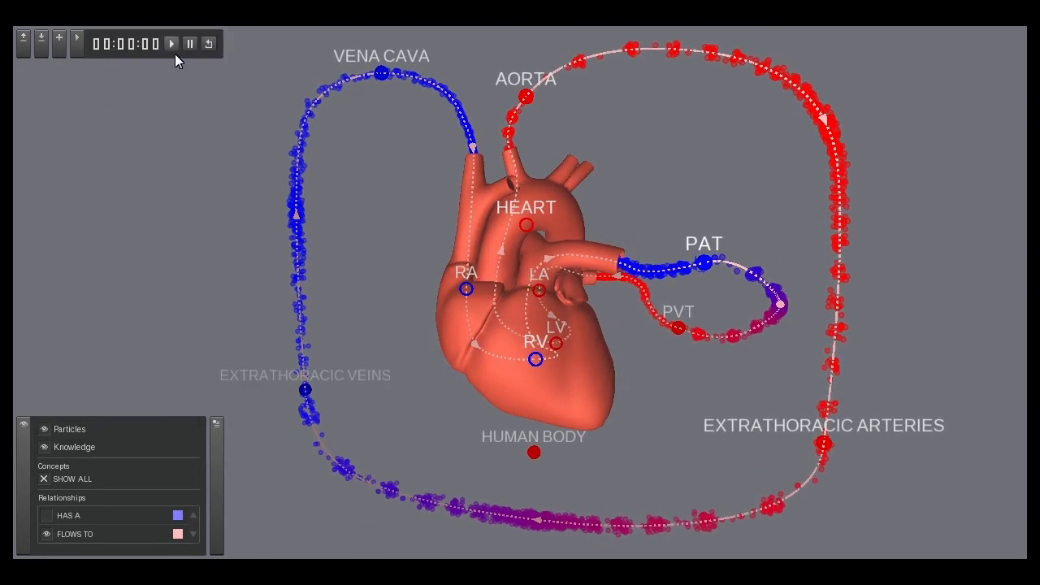
Play the simulation, toggle the Knowledge layer, and turn the heart view slightly.
{"action": "left_click", "coordinate": [173, 47]}
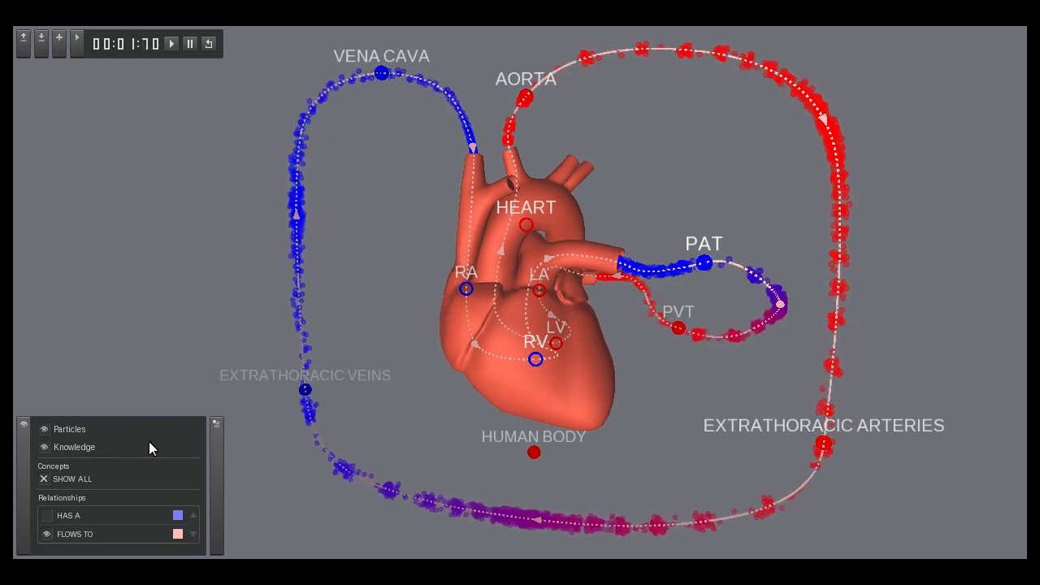
{"action": "left_click", "coordinate": [49, 448]}
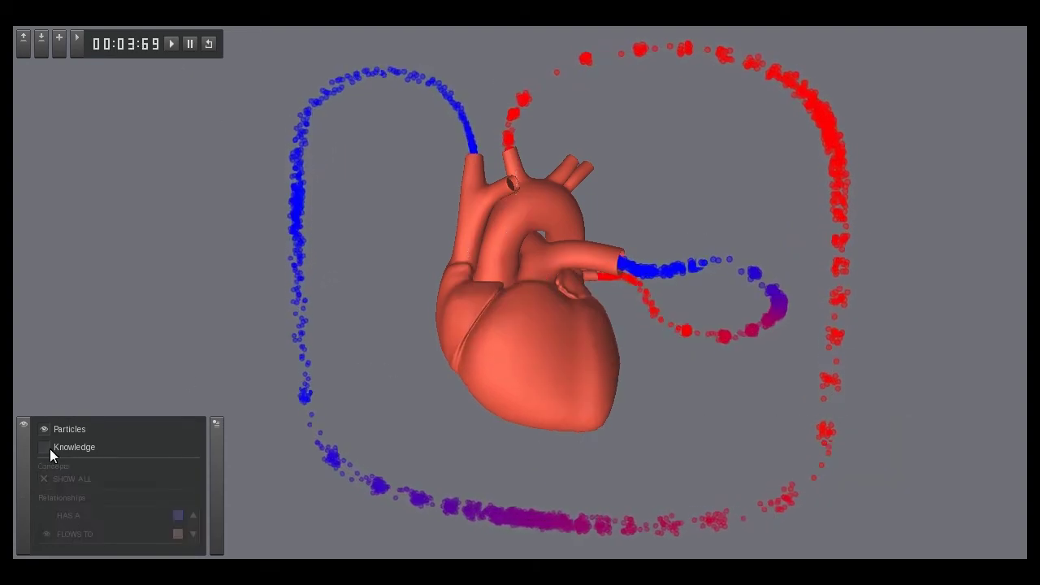
{"action": "mouse_move", "coordinate": [351, 399]}
{"action": "left_mouse_down"}
{"action": "mouse_move", "coordinate": [332, 403]}
{"action": "mouse_move", "coordinate": [347, 411]}
{"action": "left_mouse_up"}
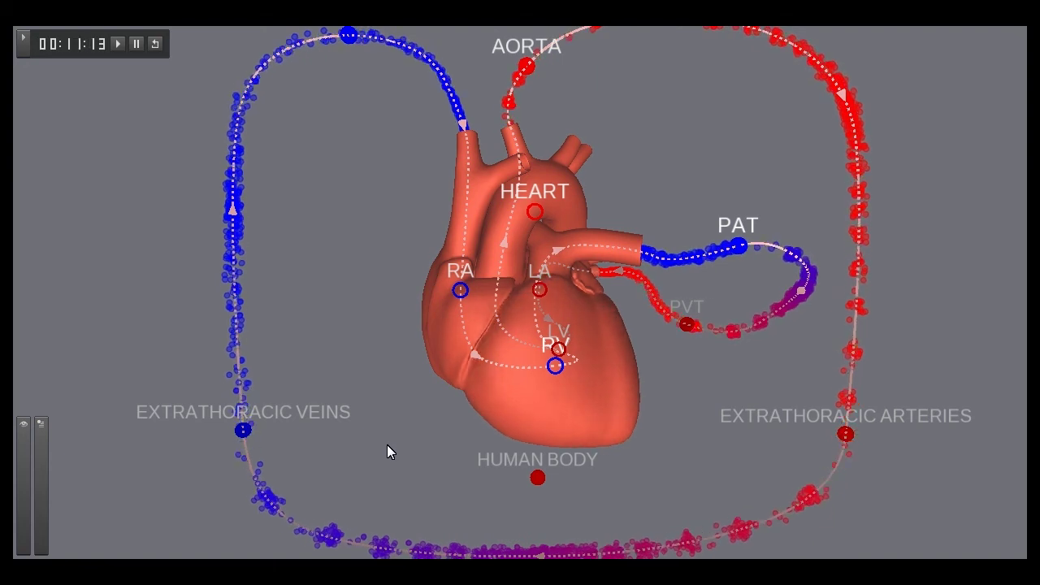
Chart the right atrium's and left atrium's volume over time in one graph, then move it over the heart.
{"action": "left_click", "coordinate": [41, 509]}
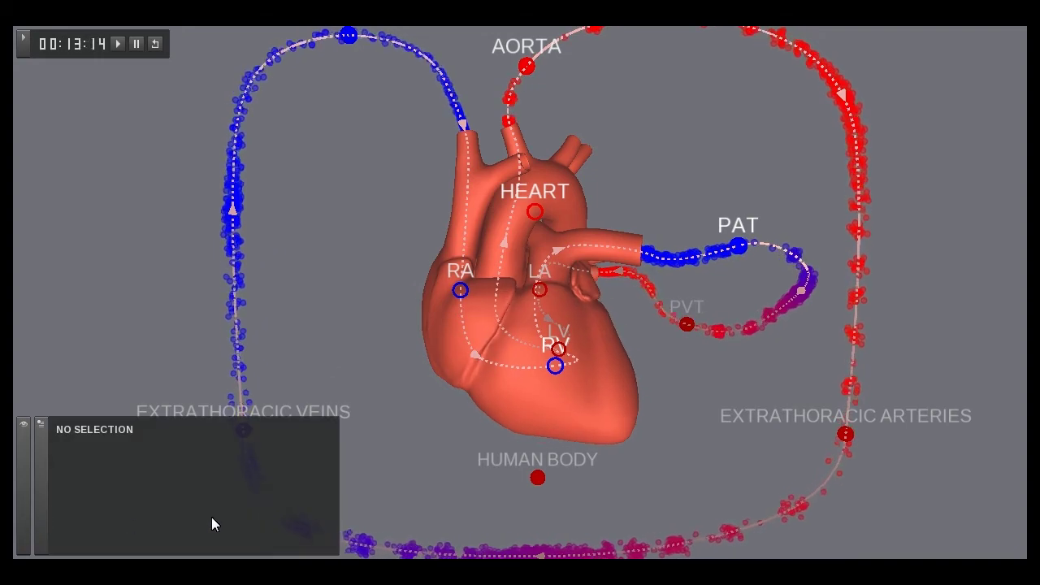
{"action": "left_click", "coordinate": [460, 290]}
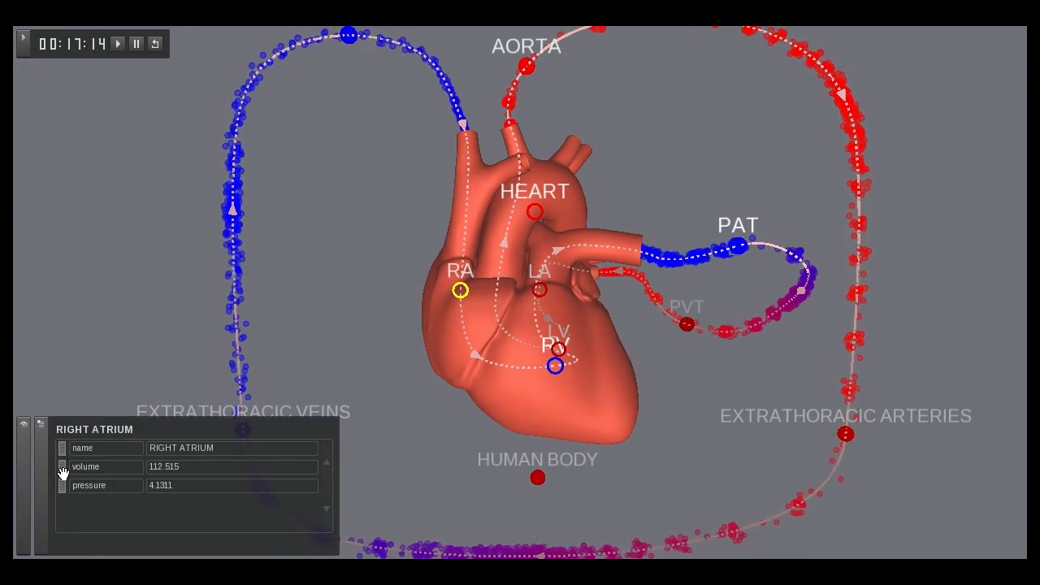
{"action": "left_click_drag", "start_coordinate": [62, 473], "coordinate": [400, 277]}
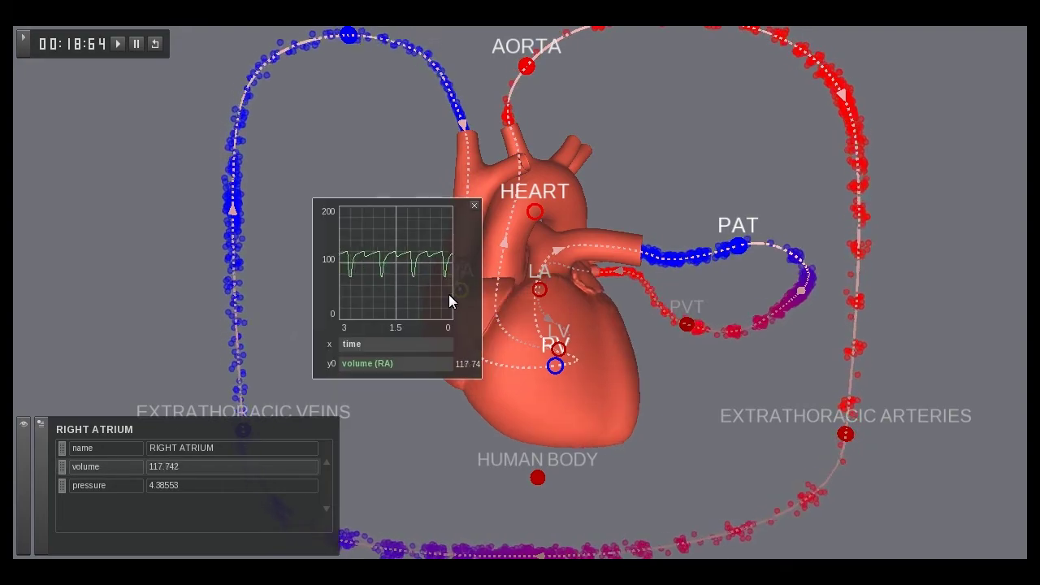
{"action": "left_click", "coordinate": [537, 295]}
{"action": "left_click_drag", "start_coordinate": [63, 466], "coordinate": [392, 367]}
{"action": "left_click_drag", "start_coordinate": [443, 327], "coordinate": [640, 329]}
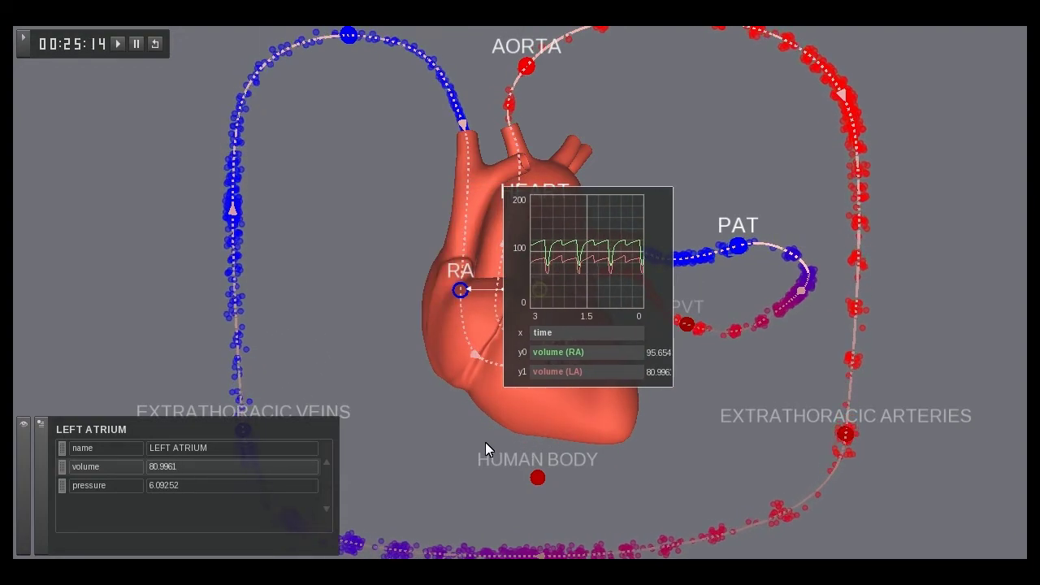
Raise the extrathoracic veins flow resistance to about 0.68, then lower it back to 0.10884.
{"action": "left_click", "coordinate": [235, 182]}
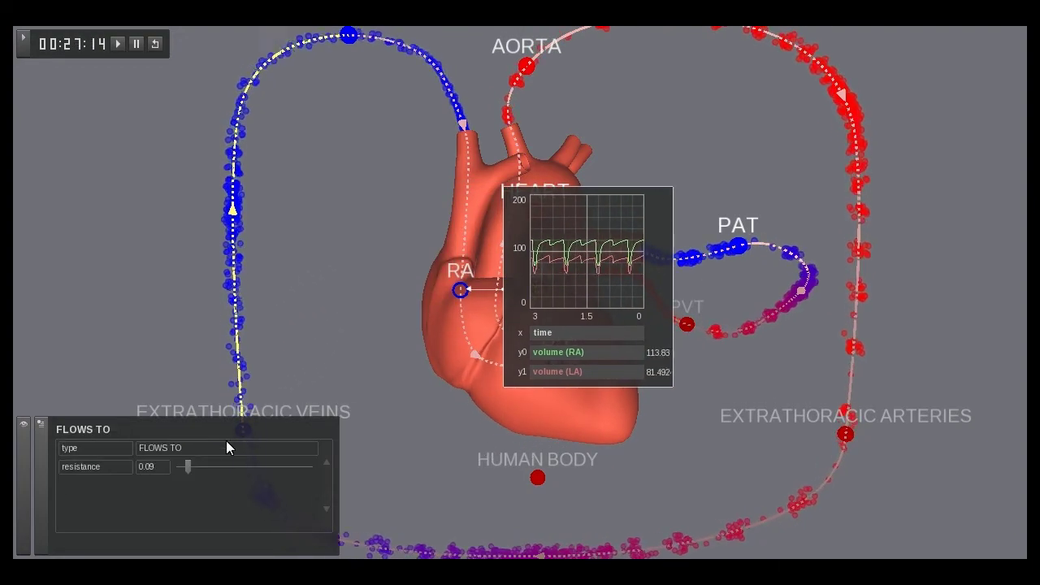
{"action": "left_click_drag", "start_coordinate": [190, 467], "coordinate": [233, 469]}
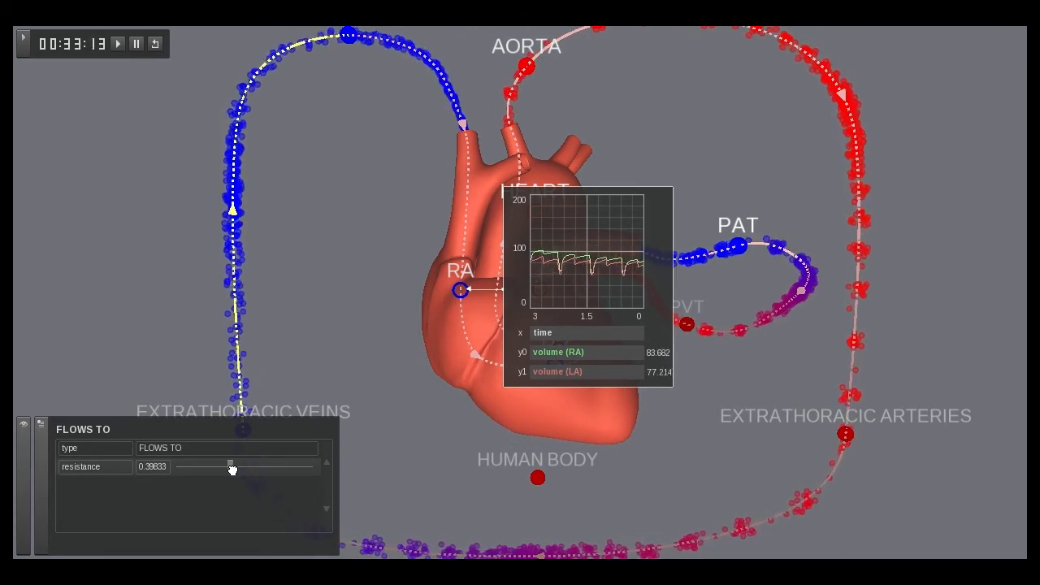
{"action": "left_click_drag", "start_coordinate": [232, 470], "coordinate": [272, 472]}
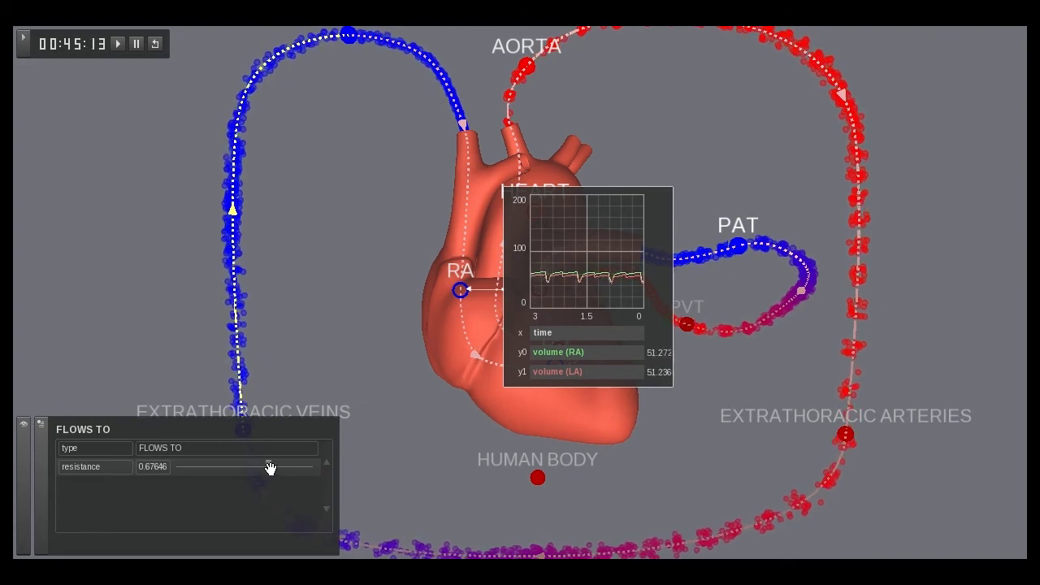
{"action": "left_click_drag", "start_coordinate": [256, 469], "coordinate": [218, 469]}
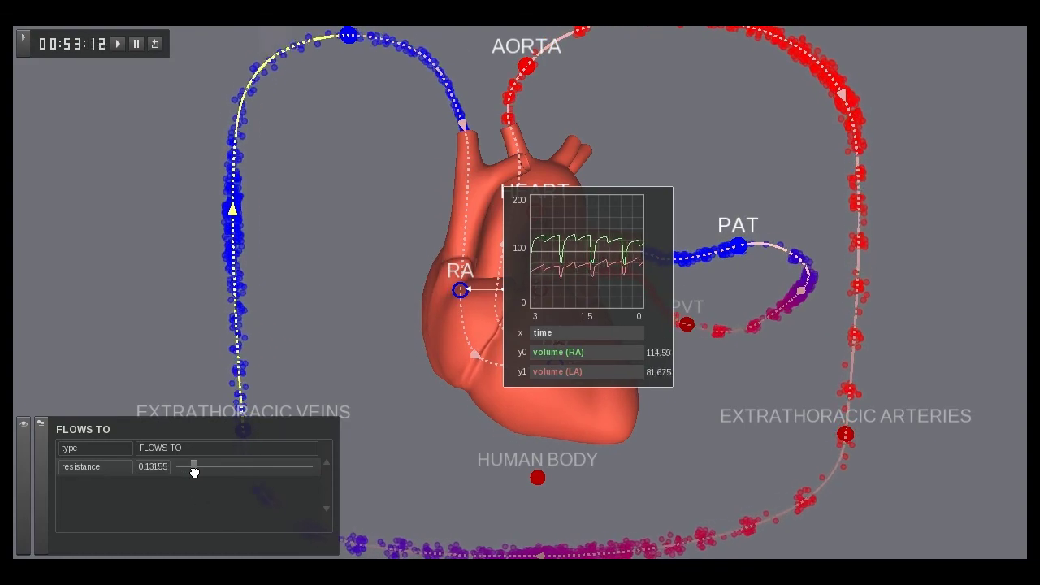
{"action": "left_click_drag", "start_coordinate": [194, 472], "coordinate": [191, 472]}
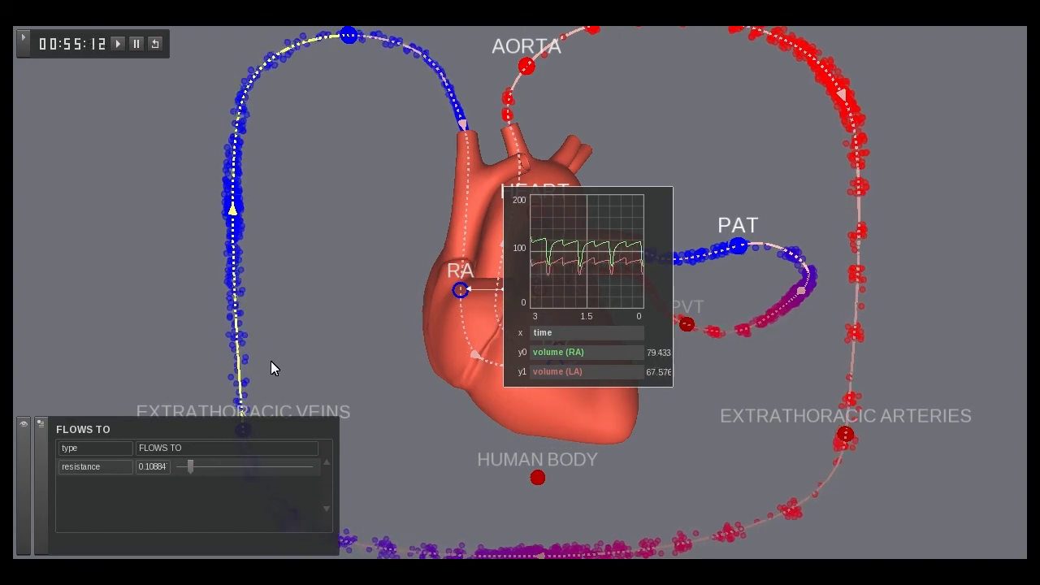